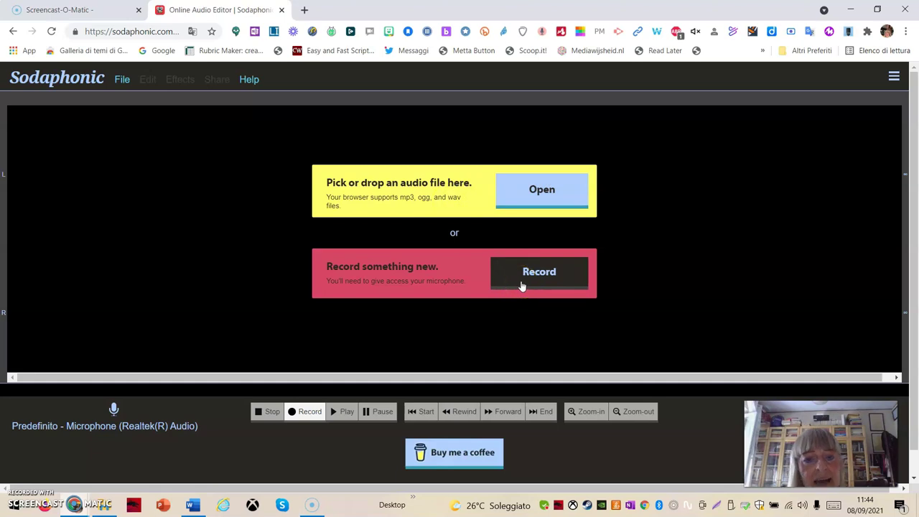
Open the intro MP3 file from the podcast_narrazioni folder in the audio editor
{"action": "left_click", "coordinate": [529, 284]}
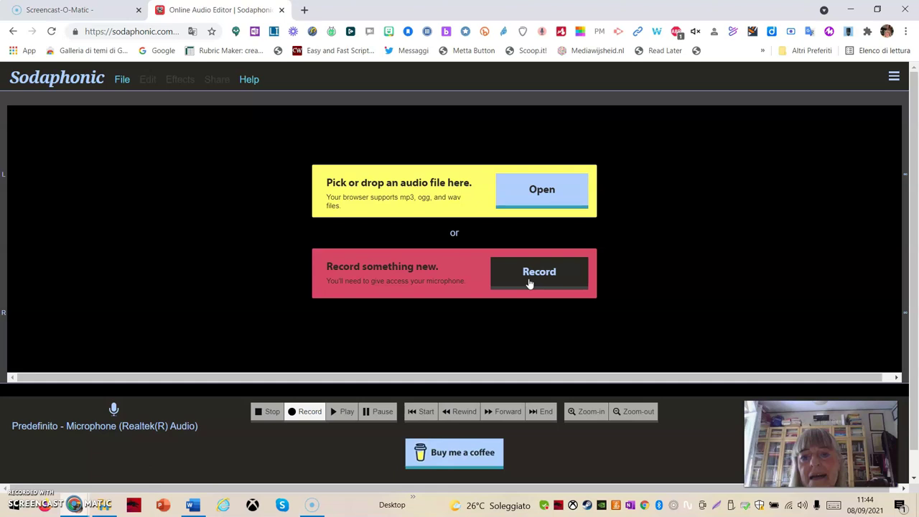
{"action": "left_click", "coordinate": [549, 200]}
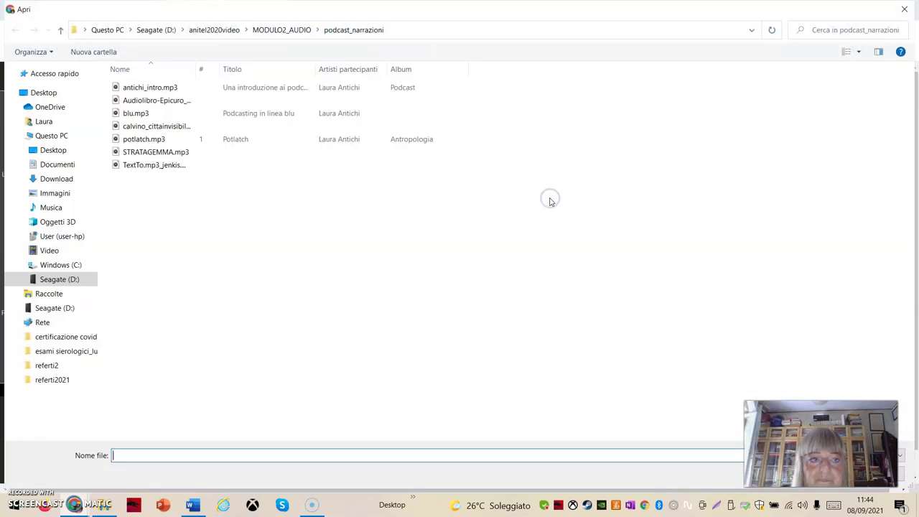
{"action": "left_click", "coordinate": [153, 89]}
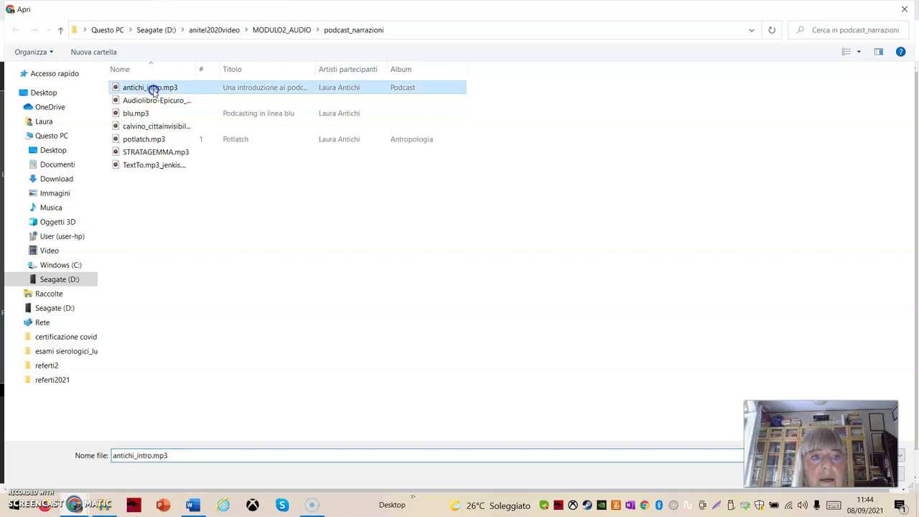
{"action": "left_click", "coordinate": [152, 89]}
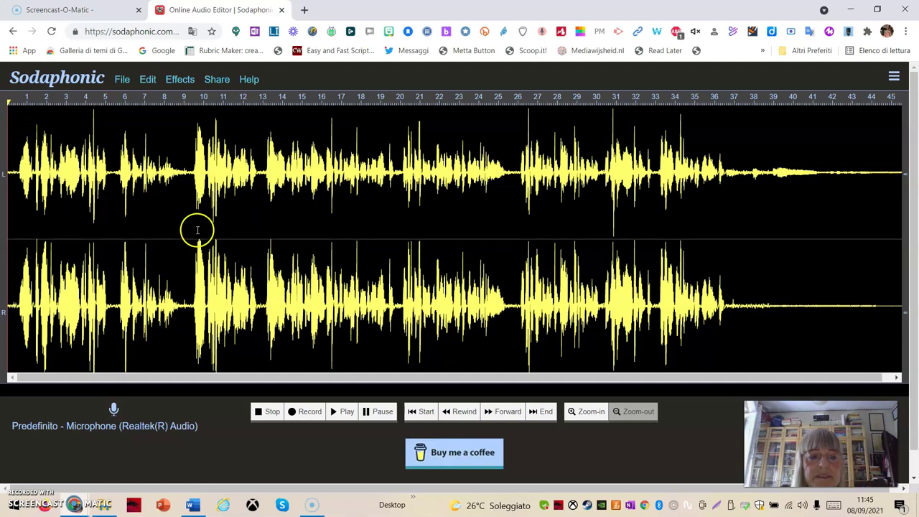
Cut the stretch from about 0.4 to 5 seconds out of the audio track
{"action": "left_click", "coordinate": [120, 81]}
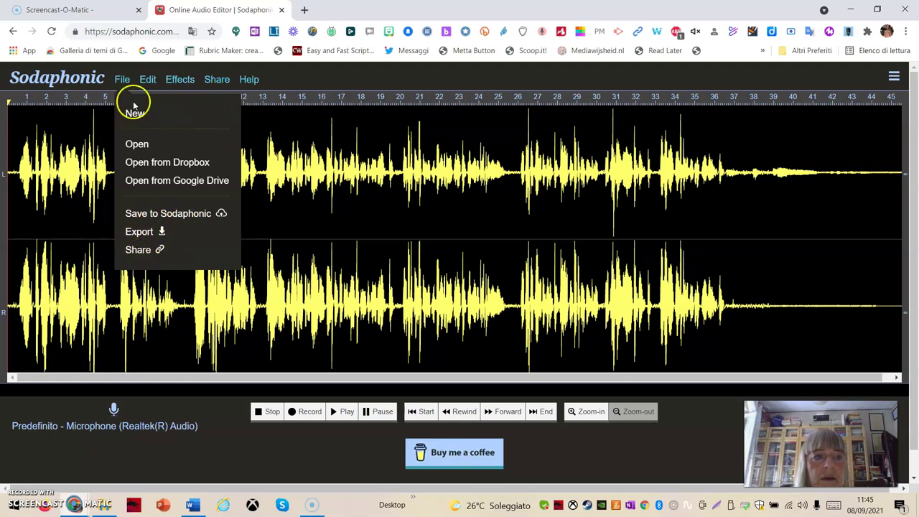
{"action": "left_click", "coordinate": [151, 85]}
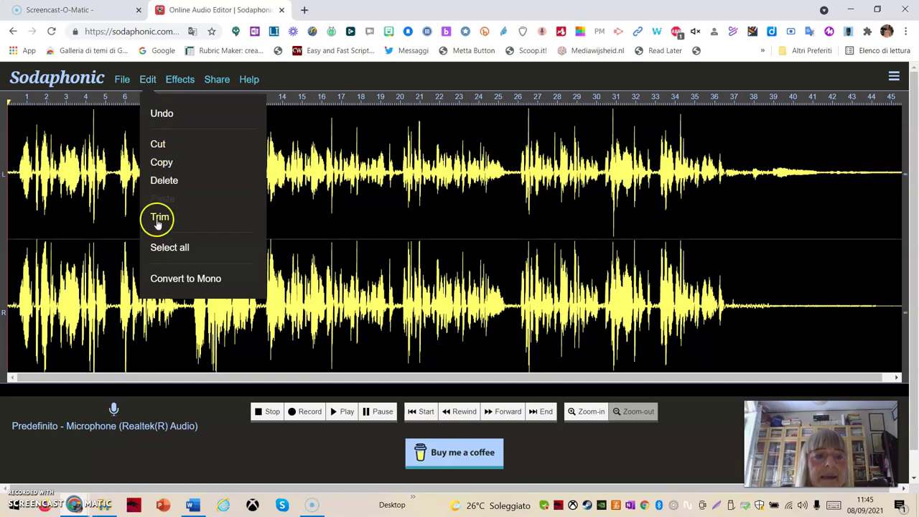
{"action": "left_click", "coordinate": [16, 119]}
{"action": "left_click_drag", "start_coordinate": [15, 119], "coordinate": [107, 143]}
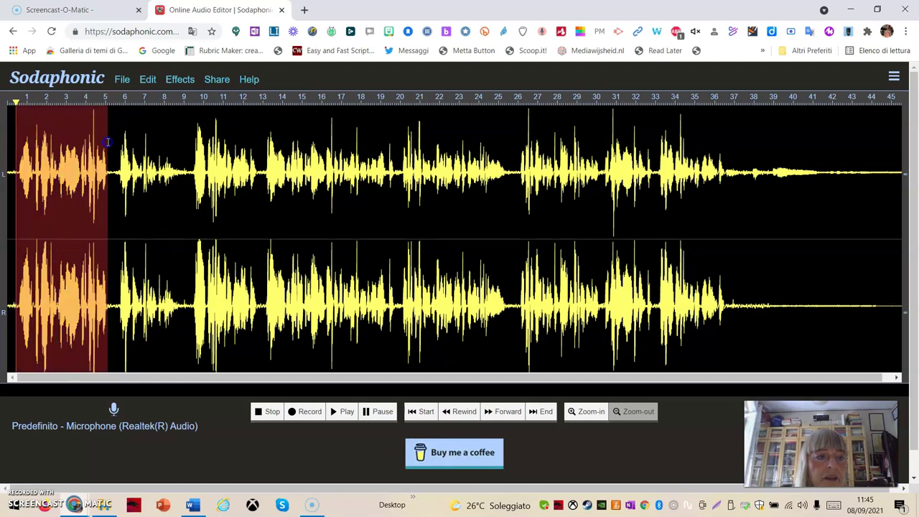
{"action": "left_click", "coordinate": [149, 81]}
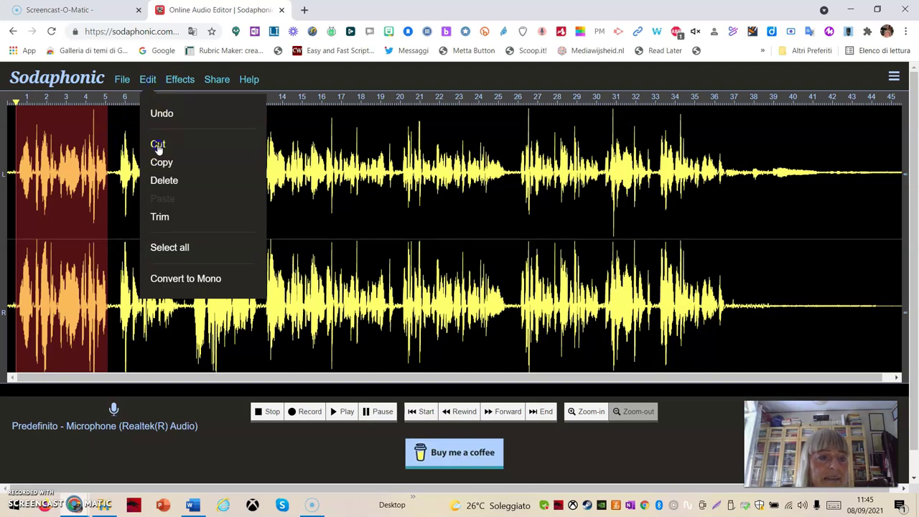
{"action": "left_click", "coordinate": [158, 146]}
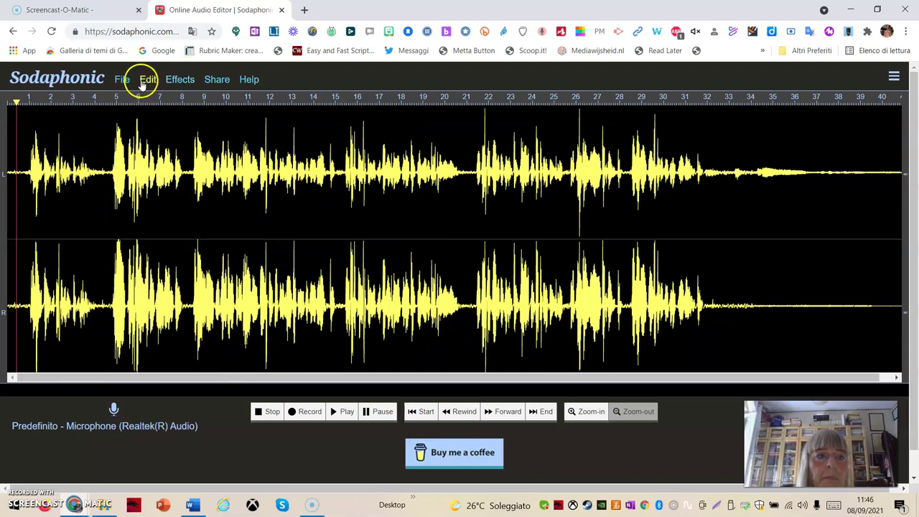
Apply a Fade-in to the opening of the track, from about 0.4 to 3 seconds
{"action": "left_click", "coordinate": [181, 81]}
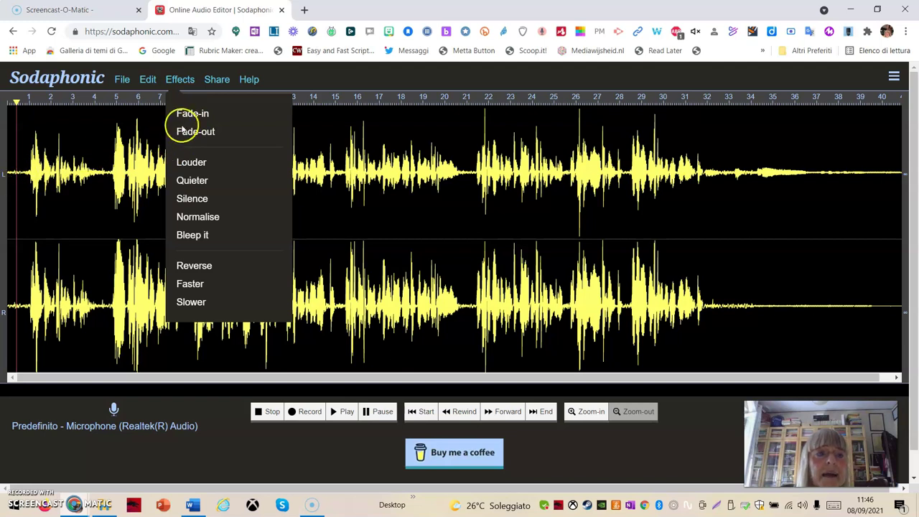
{"action": "left_click", "coordinate": [16, 134]}
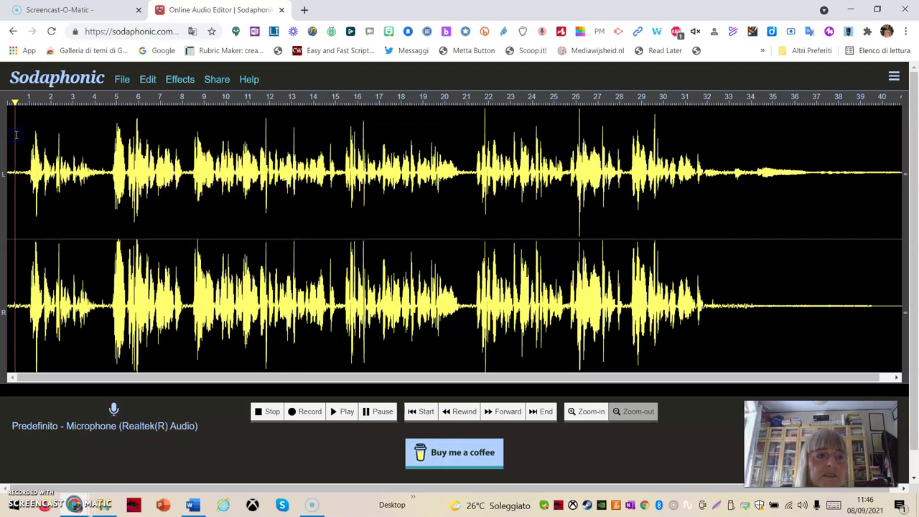
{"action": "left_click_drag", "start_coordinate": [15, 135], "coordinate": [75, 167]}
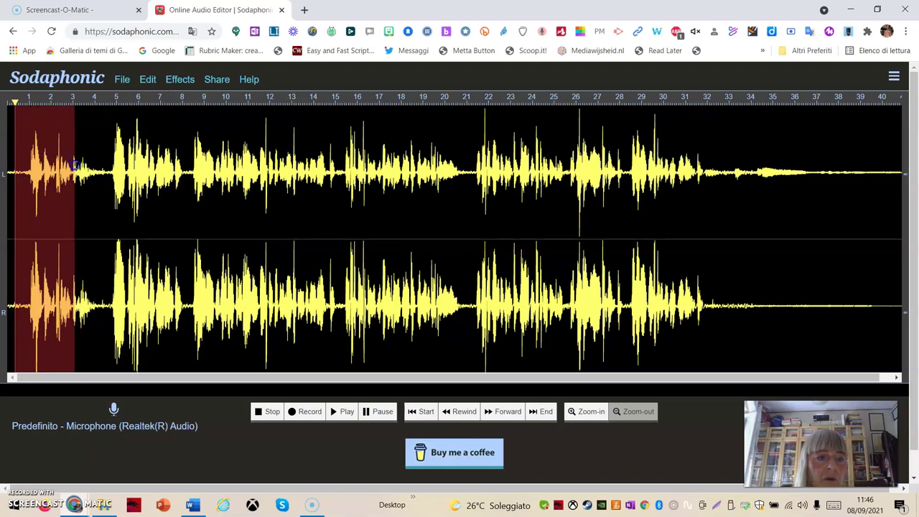
{"action": "left_click", "coordinate": [175, 84]}
{"action": "left_click", "coordinate": [208, 119]}
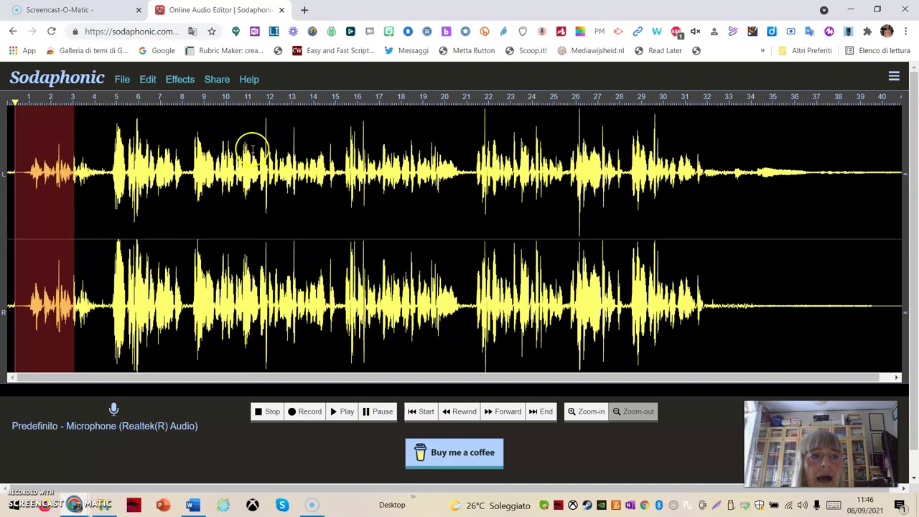
Apply a Fade-out to the quiet ending of the track, from about 32.7 to 37 seconds
{"action": "left_click", "coordinate": [716, 169]}
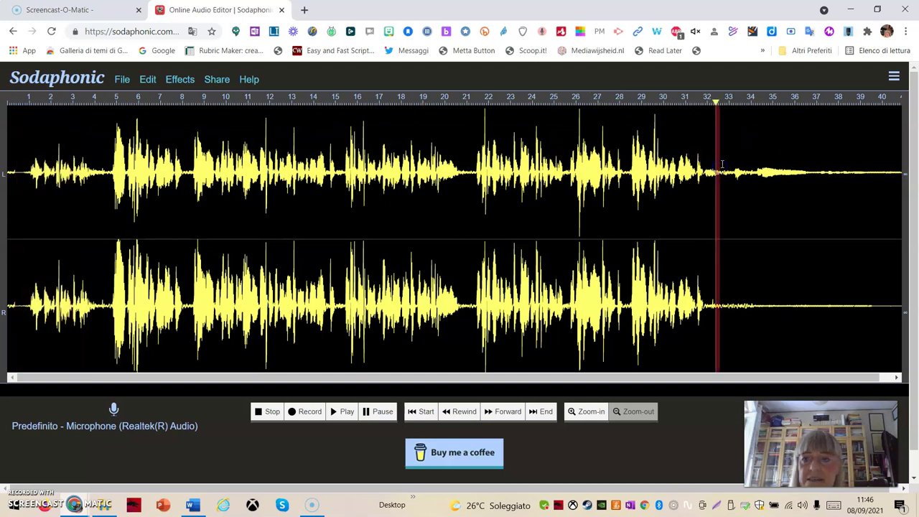
{"action": "left_click_drag", "start_coordinate": [723, 161], "coordinate": [815, 179]}
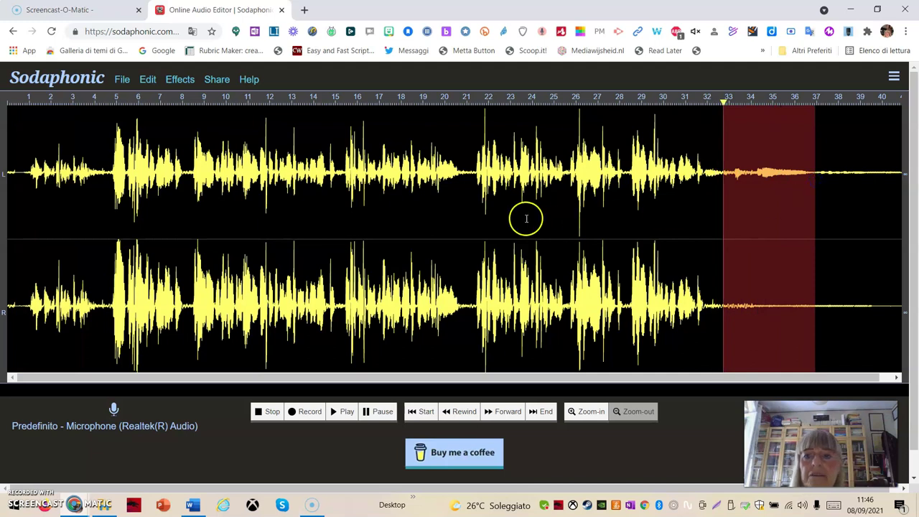
{"action": "left_click", "coordinate": [180, 82]}
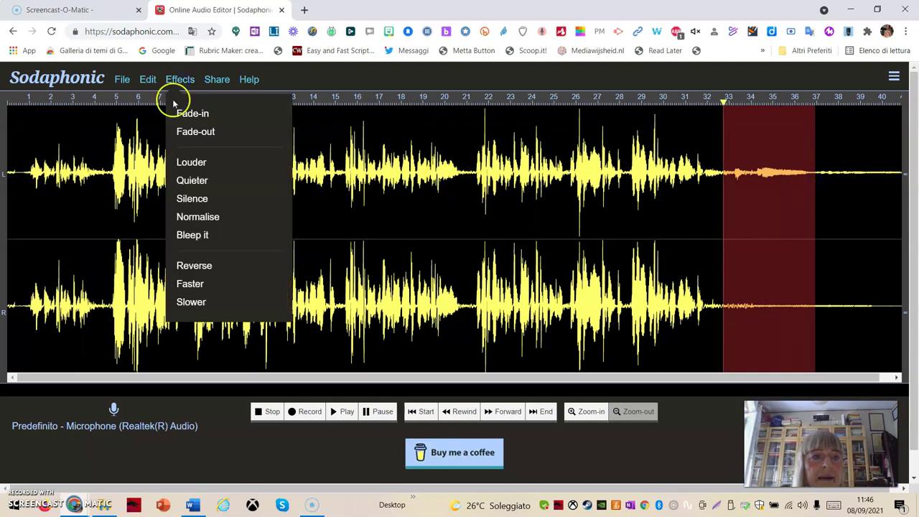
{"action": "left_click", "coordinate": [202, 135]}
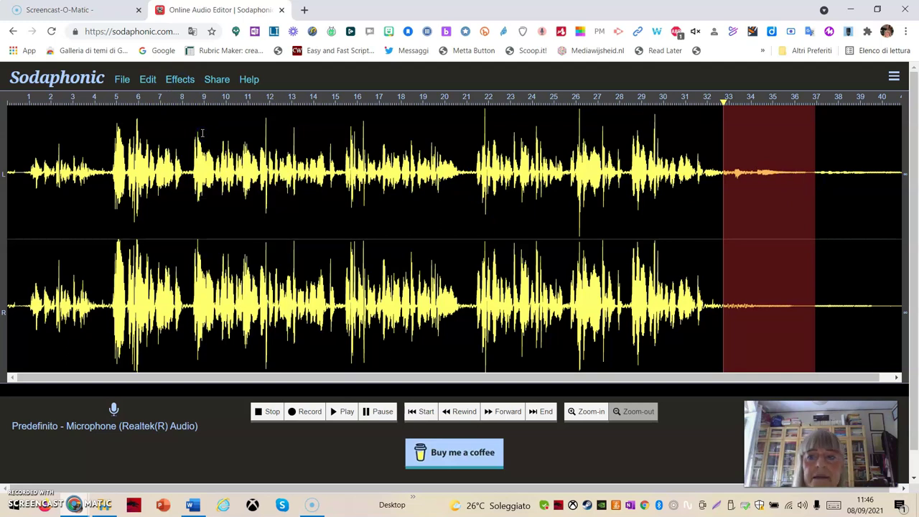
{"action": "left_click", "coordinate": [183, 142]}
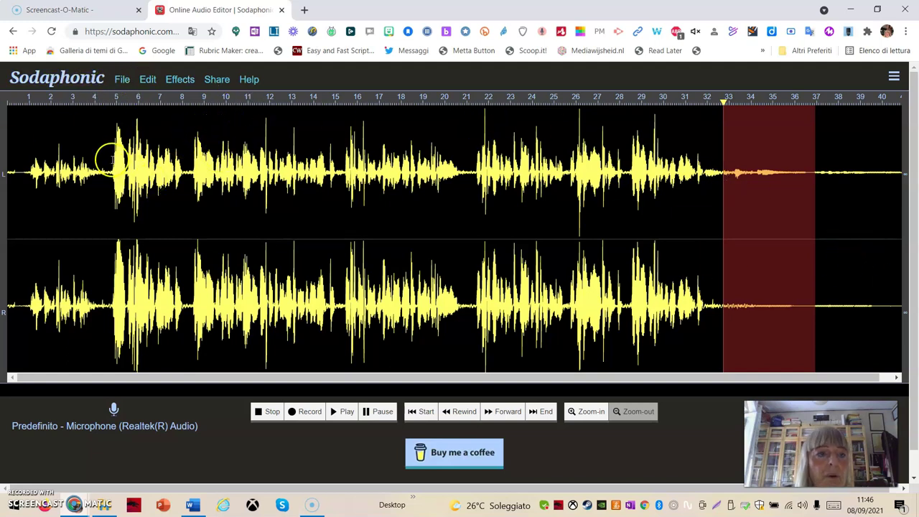
Cover the short stretch from about 0.6 to 0.9 seconds with the Bleep it effect
{"action": "left_click", "coordinate": [27, 170]}
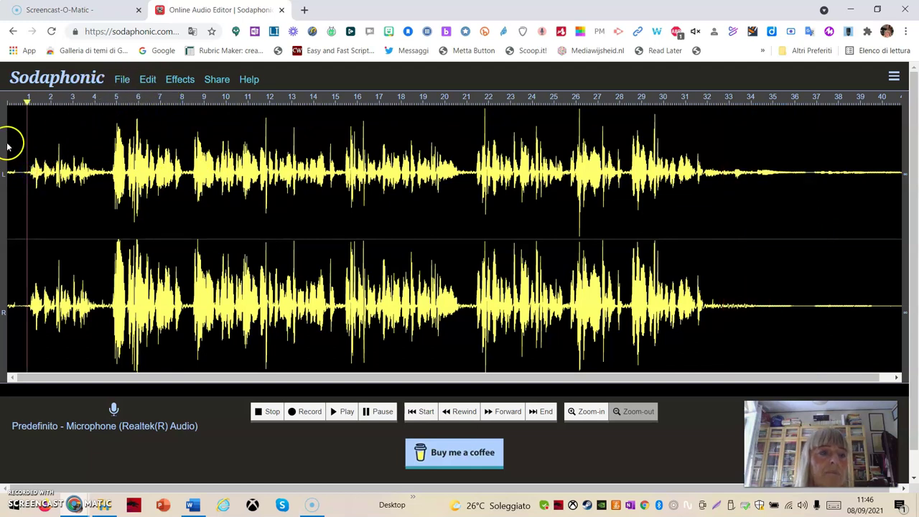
{"action": "left_click_drag", "start_coordinate": [20, 146], "coordinate": [26, 147]}
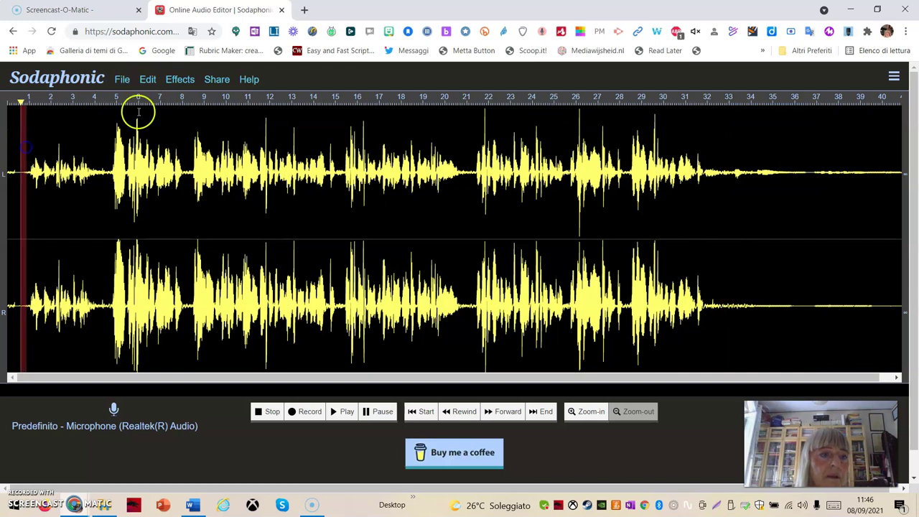
{"action": "left_click", "coordinate": [177, 81]}
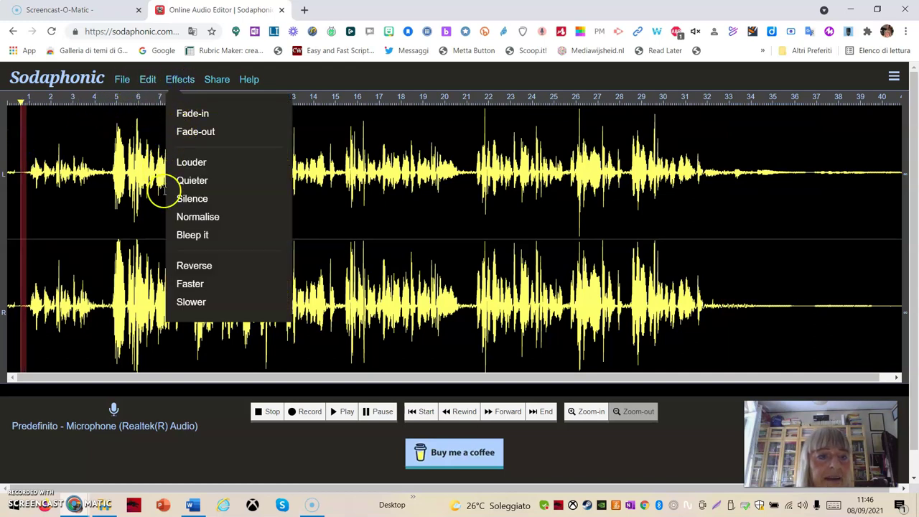
{"action": "left_click", "coordinate": [193, 241]}
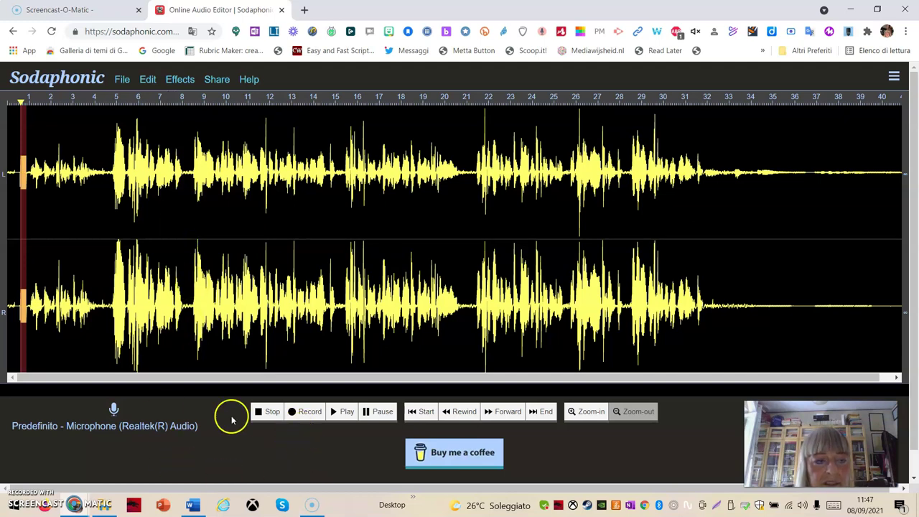
Play back the track to check the bleep near the start, and stop playback
{"action": "left_click", "coordinate": [84, 207]}
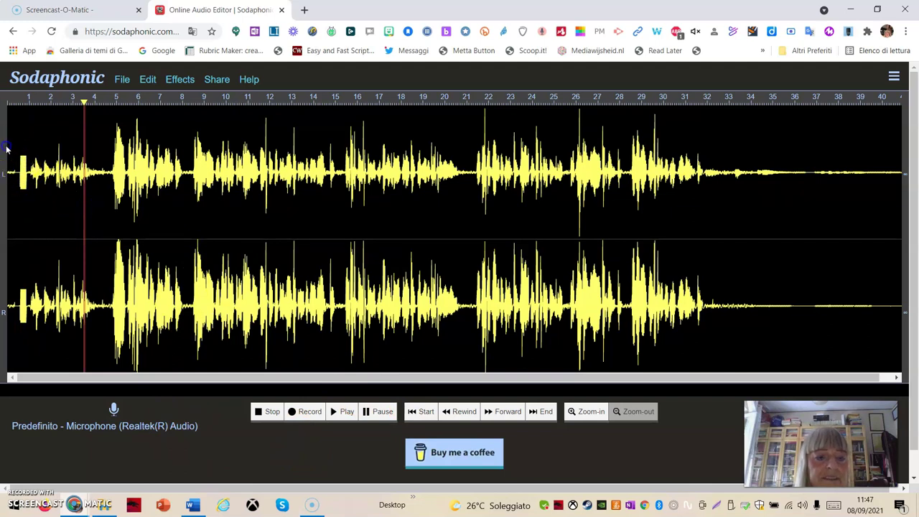
{"action": "left_click", "coordinate": [420, 413]}
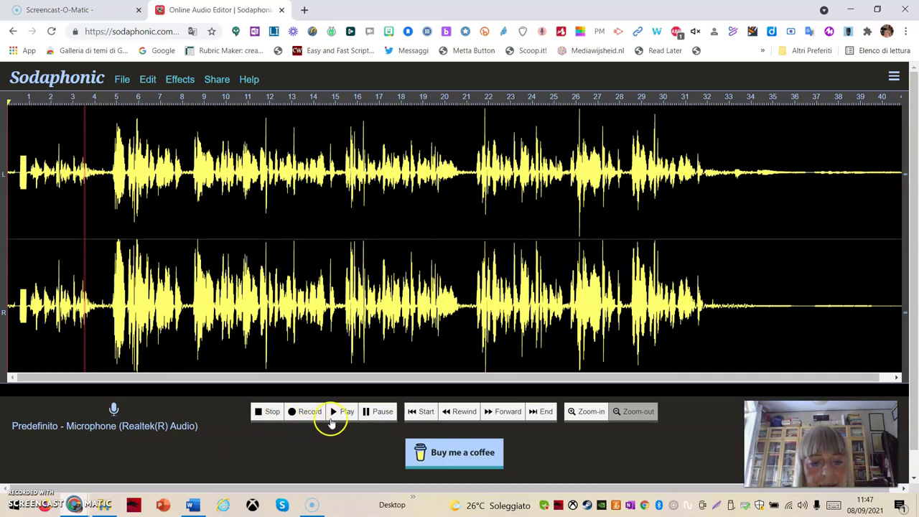
{"action": "left_click", "coordinate": [343, 413]}
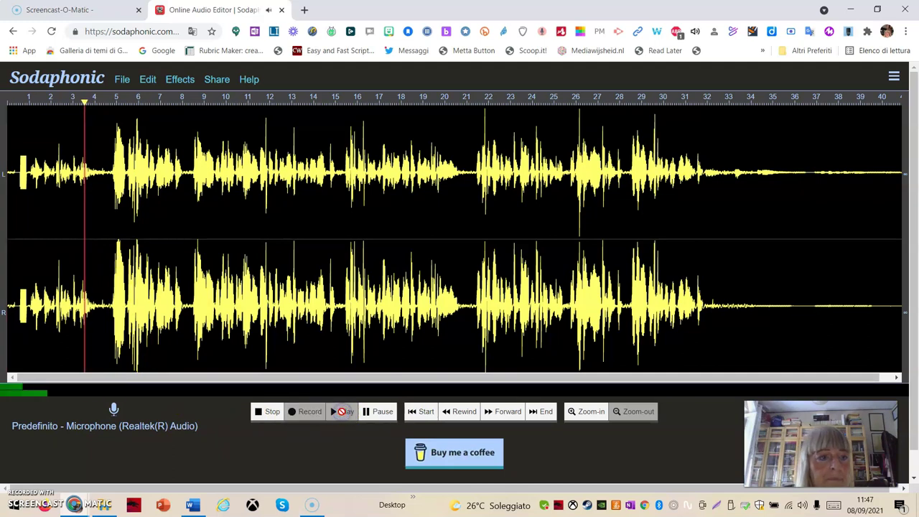
{"action": "left_click", "coordinate": [275, 411]}
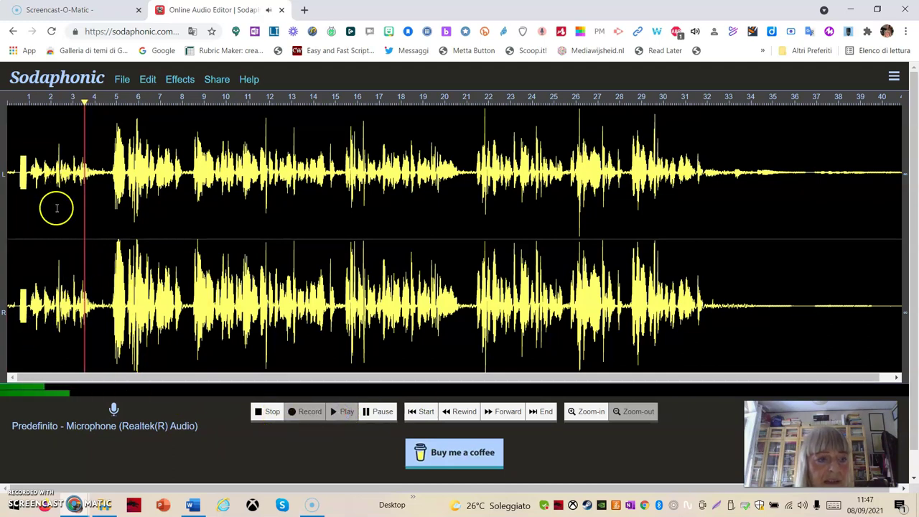
{"action": "left_click", "coordinate": [16, 176]}
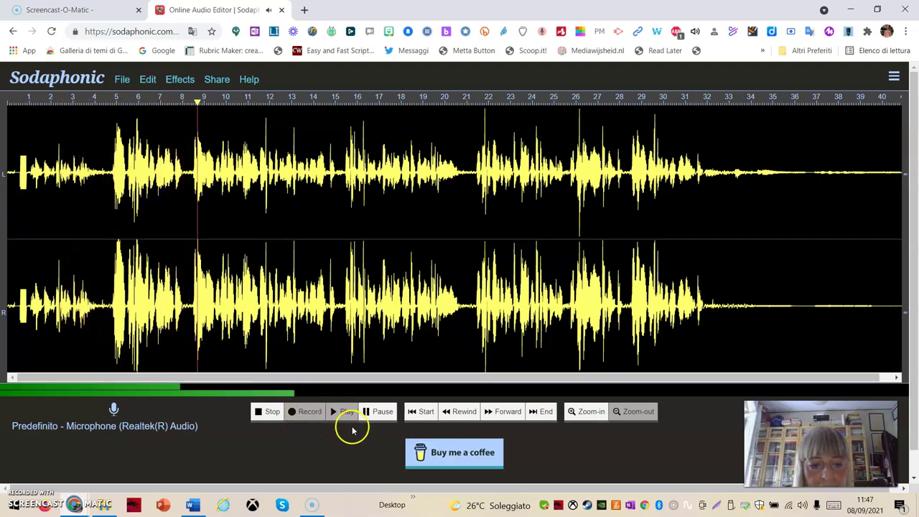
{"action": "left_click", "coordinate": [275, 411]}
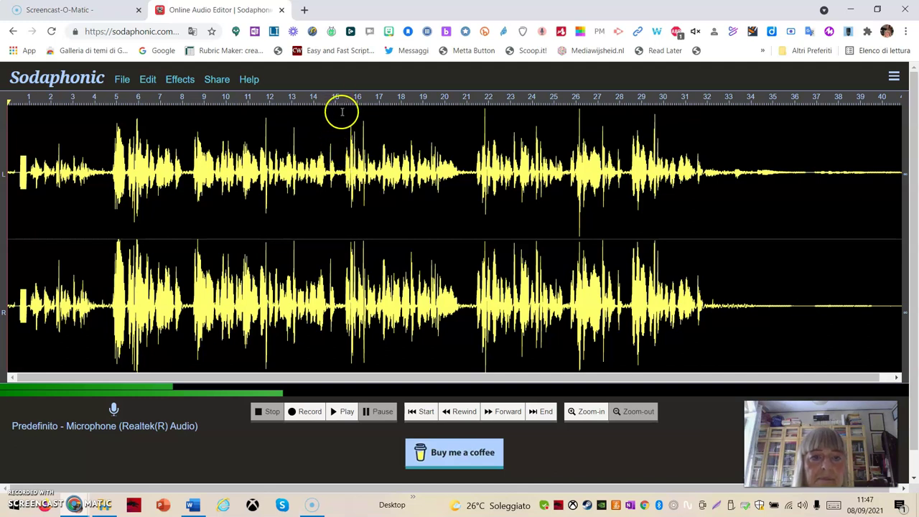
Apply the Bleep it effect to a very short stretch in the pause at about 15.3 seconds
{"action": "left_click", "coordinate": [343, 116]}
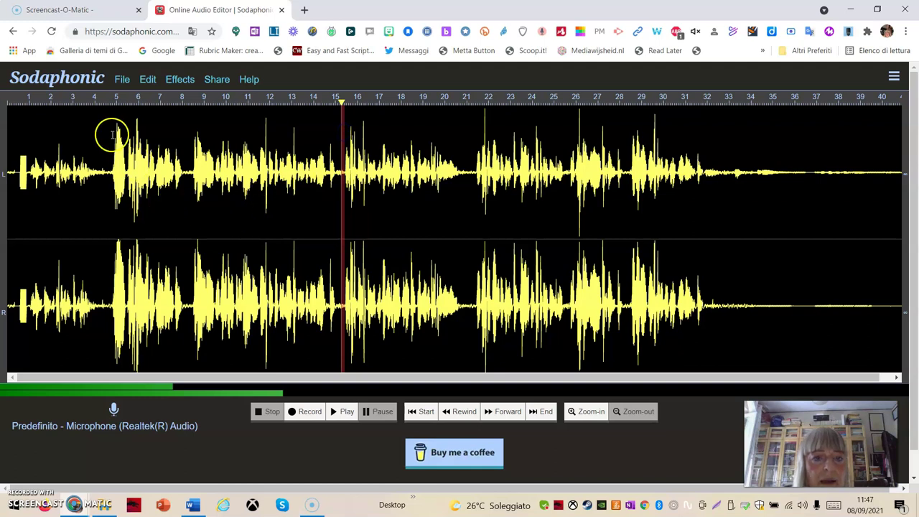
{"action": "left_click", "coordinate": [181, 80]}
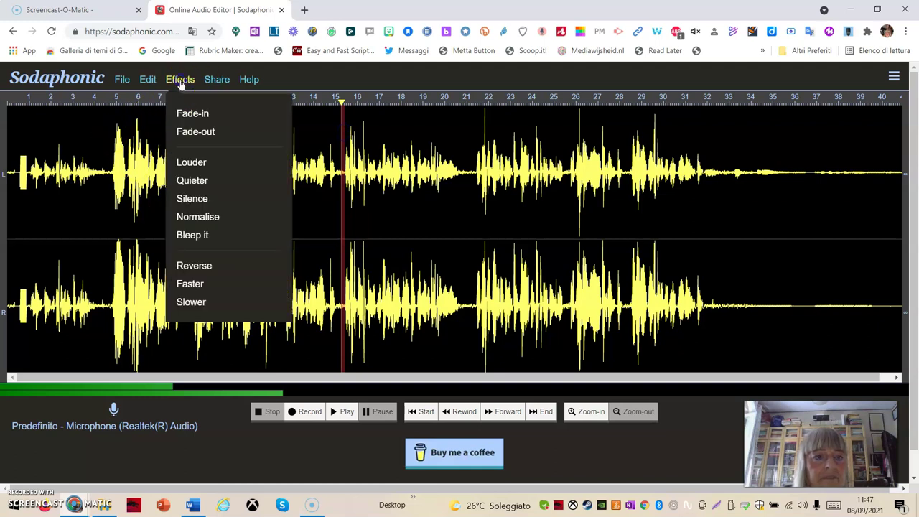
{"action": "left_click", "coordinate": [203, 238]}
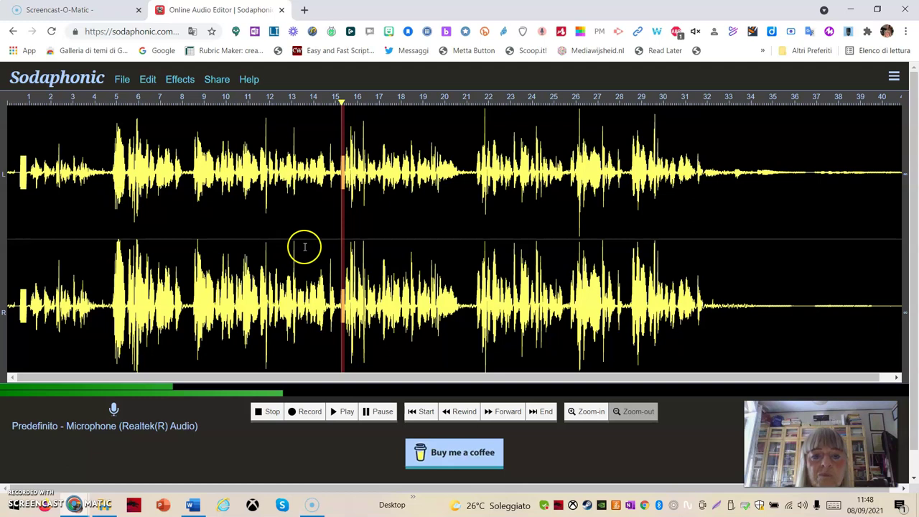
Play the track from about 13 seconds to listen to the bleep in the middle, and stop playback
{"action": "left_click", "coordinate": [420, 204]}
{"action": "left_click", "coordinate": [293, 179]}
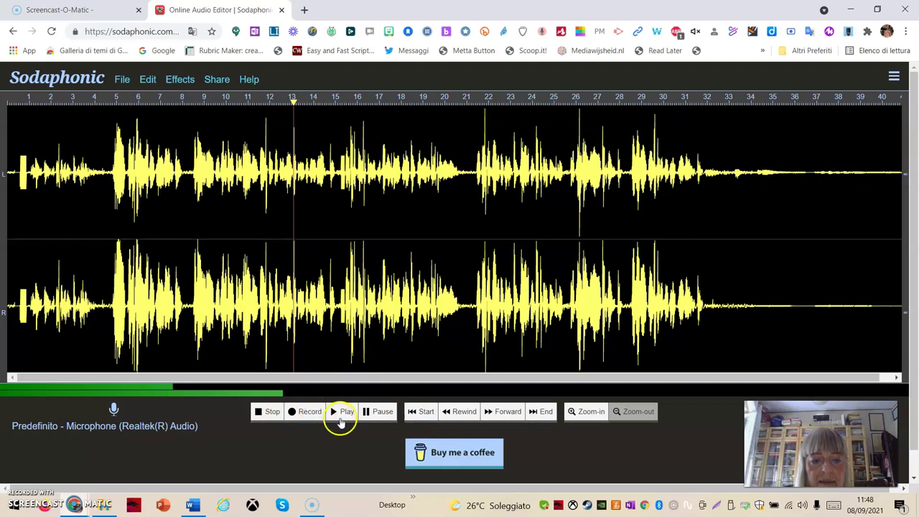
{"action": "left_click", "coordinate": [344, 412]}
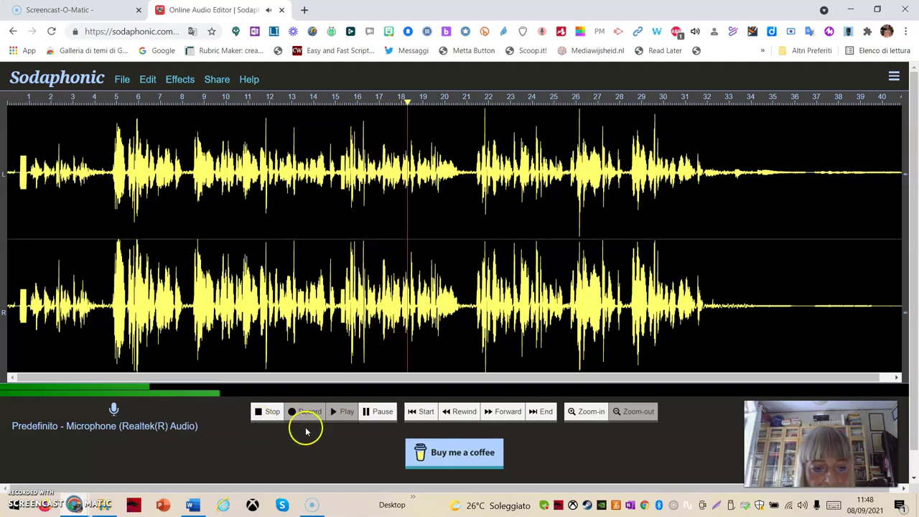
{"action": "left_click", "coordinate": [273, 411]}
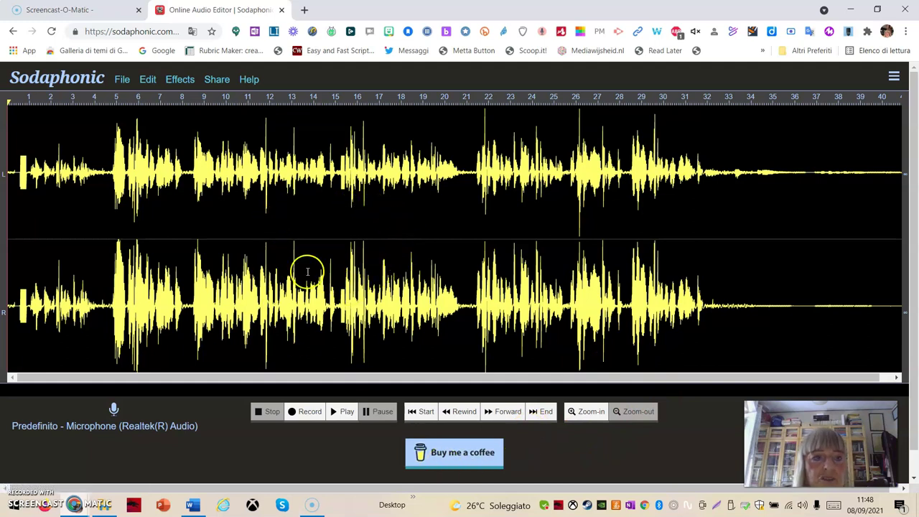
Apply the Reverse effect to the section from about 16.8 to 20.8 seconds, and clear the selection
{"action": "left_click", "coordinate": [185, 84]}
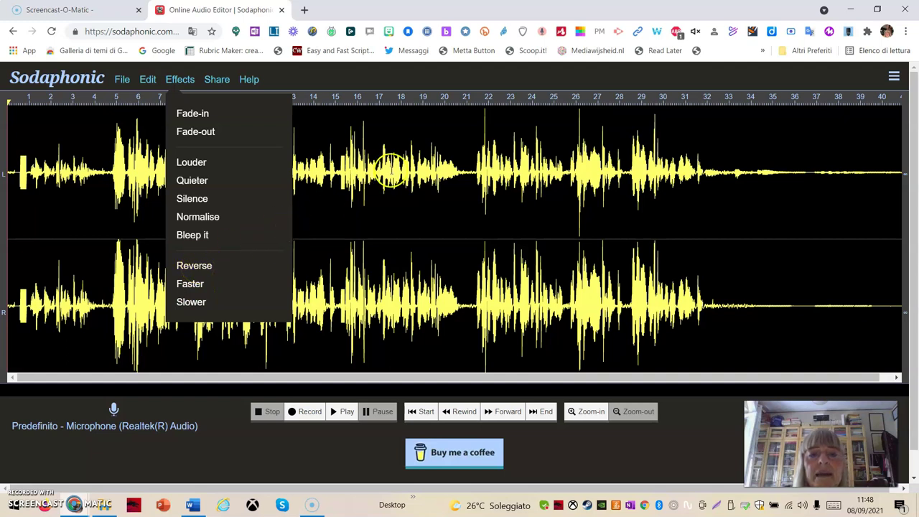
{"action": "left_click", "coordinate": [375, 138]}
{"action": "left_click_drag", "start_coordinate": [375, 138], "coordinate": [463, 166]}
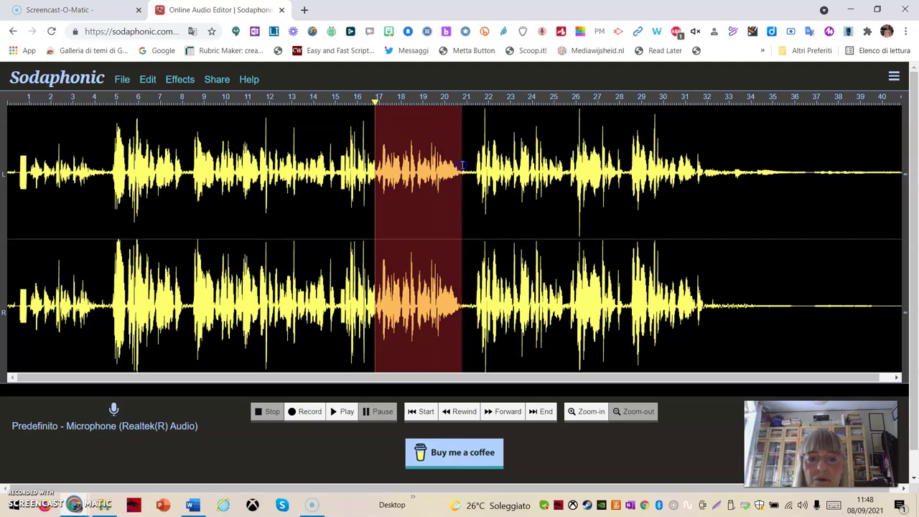
{"action": "left_click", "coordinate": [181, 79]}
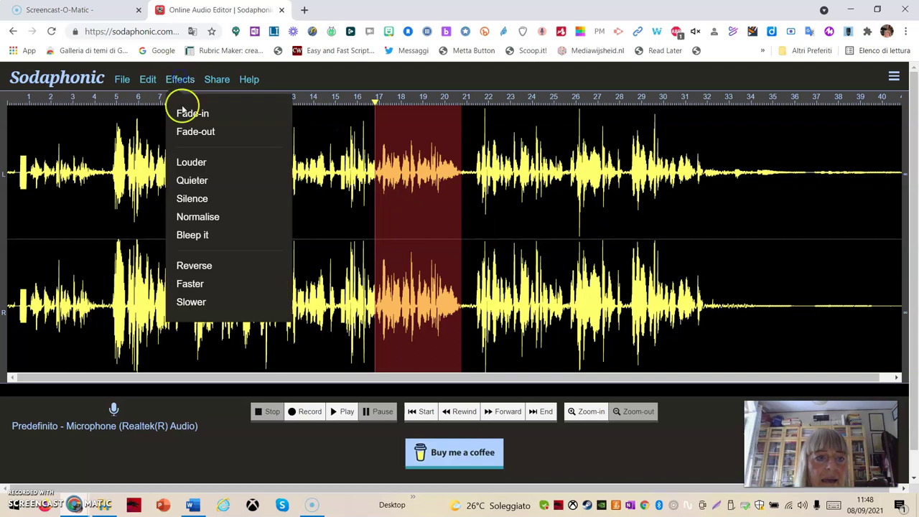
{"action": "left_click", "coordinate": [191, 267]}
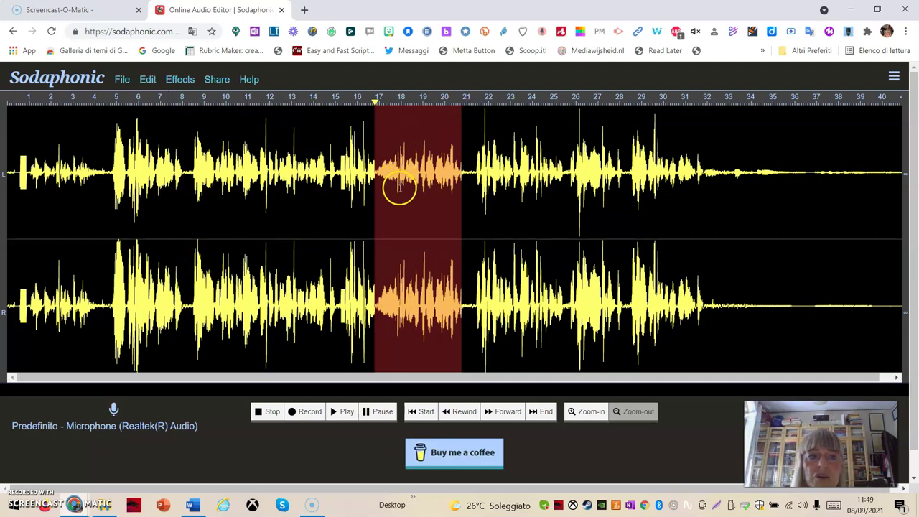
{"action": "left_click", "coordinate": [310, 220]}
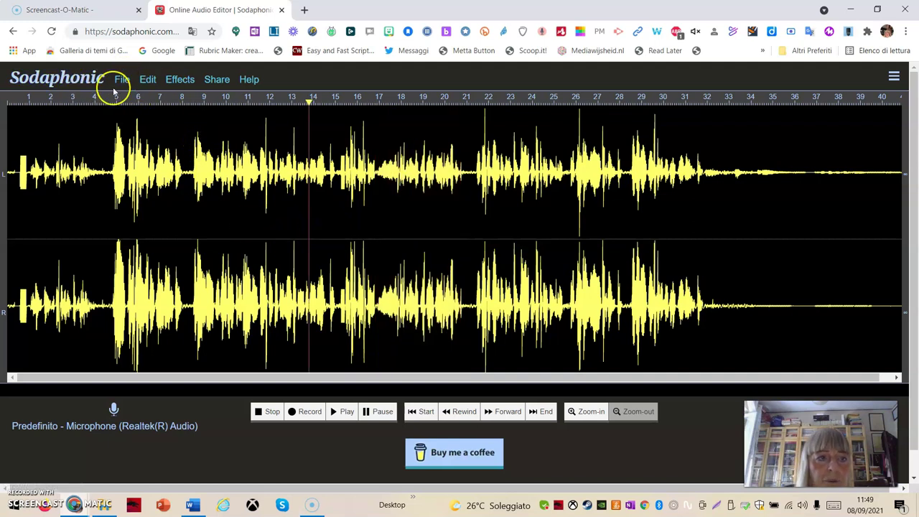
Share the audio under the title prova, copy the generated link to the clipboard, and close the sharing dialog
{"action": "left_click", "coordinate": [208, 83]}
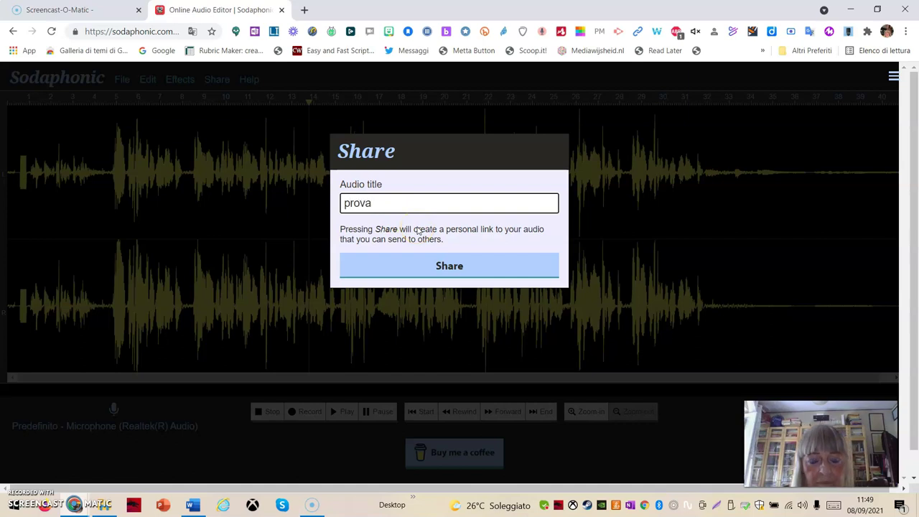
{"action": "left_click", "coordinate": [447, 270]}
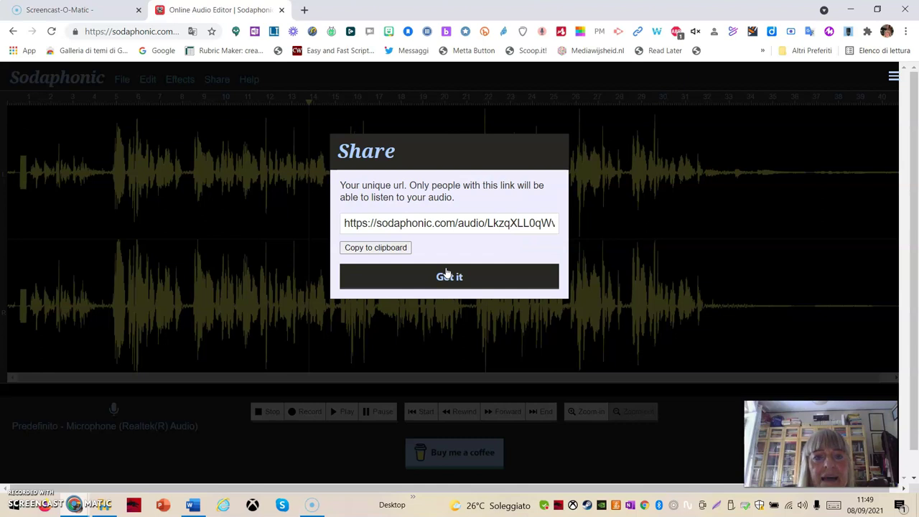
{"action": "left_click", "coordinate": [392, 252]}
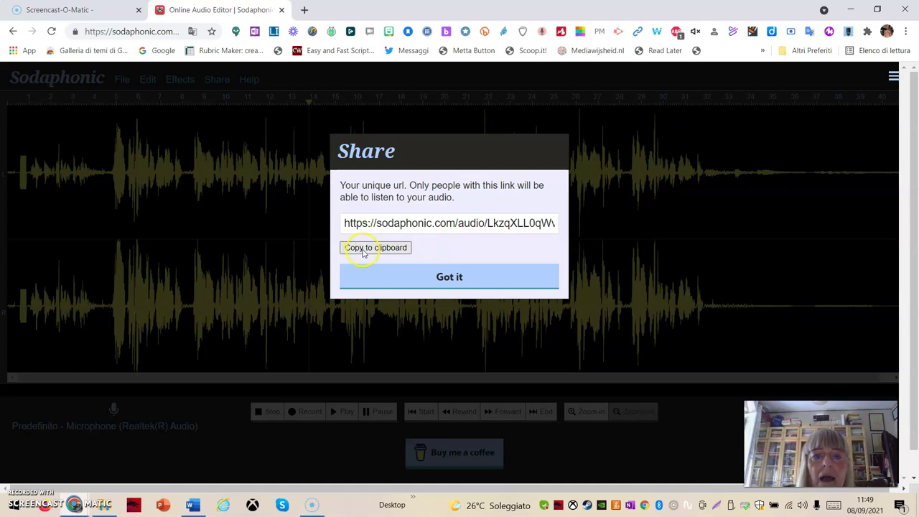
{"action": "left_click", "coordinate": [230, 127]}
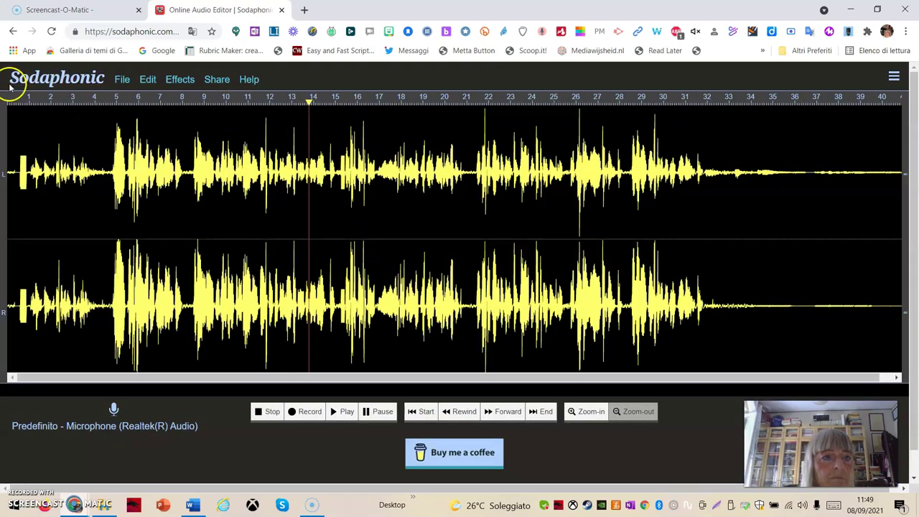
Prepare an mp3 export named prova di oggi, look over the file type and save destination options, and leave without saving
{"action": "left_click", "coordinate": [122, 81]}
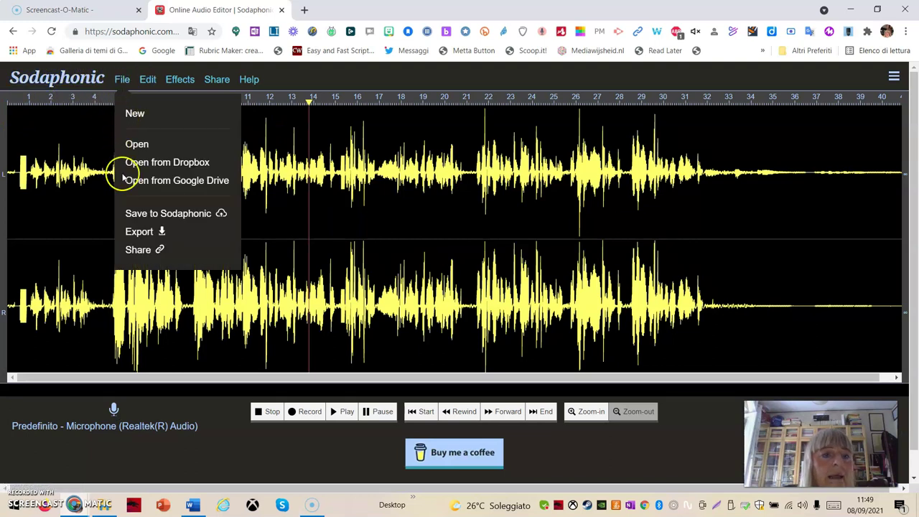
{"action": "left_click", "coordinate": [141, 232]}
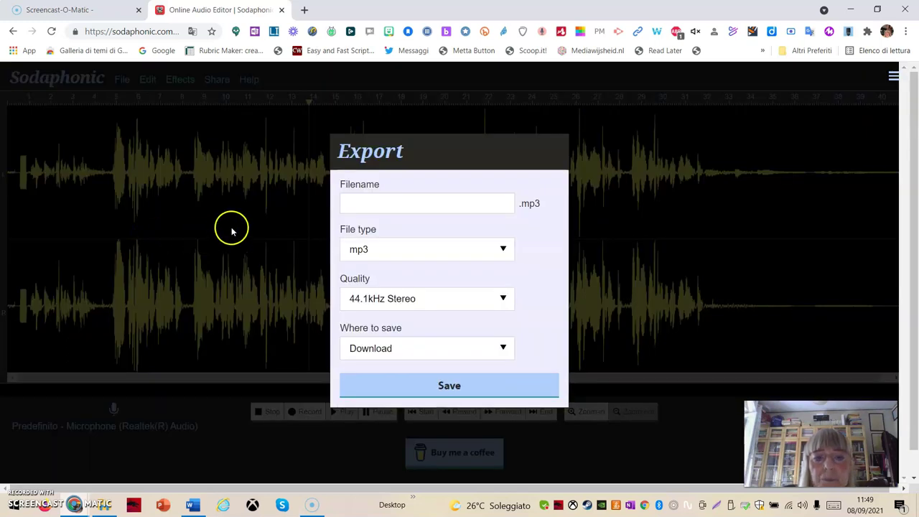
{"action": "left_click", "coordinate": [351, 208]}
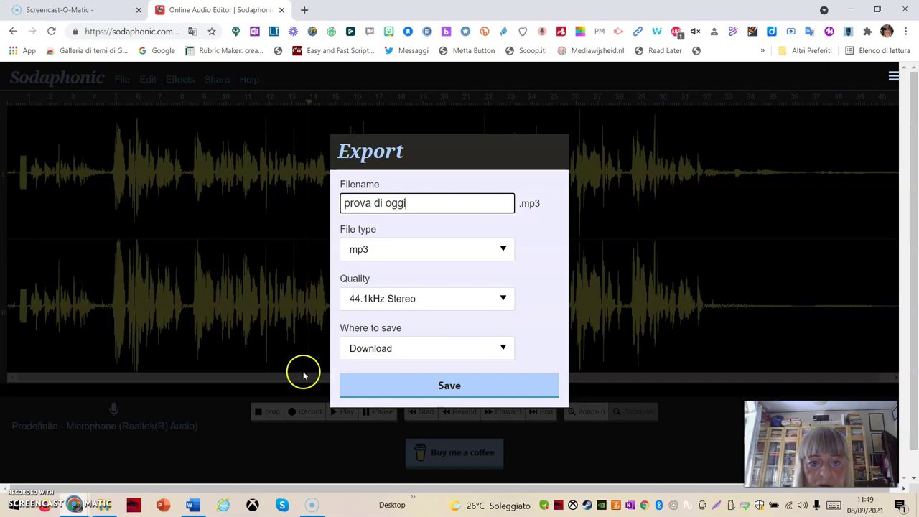
{"action": "left_click", "coordinate": [502, 248]}
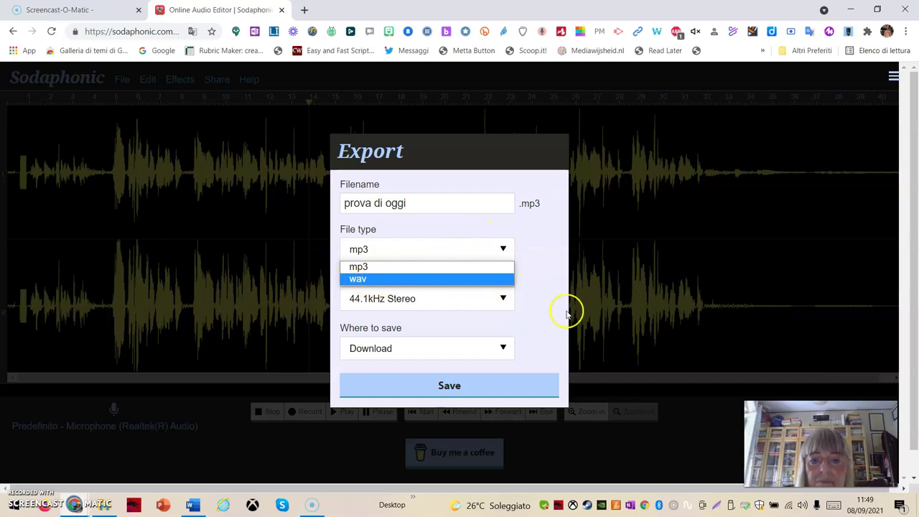
{"action": "left_click", "coordinate": [543, 317]}
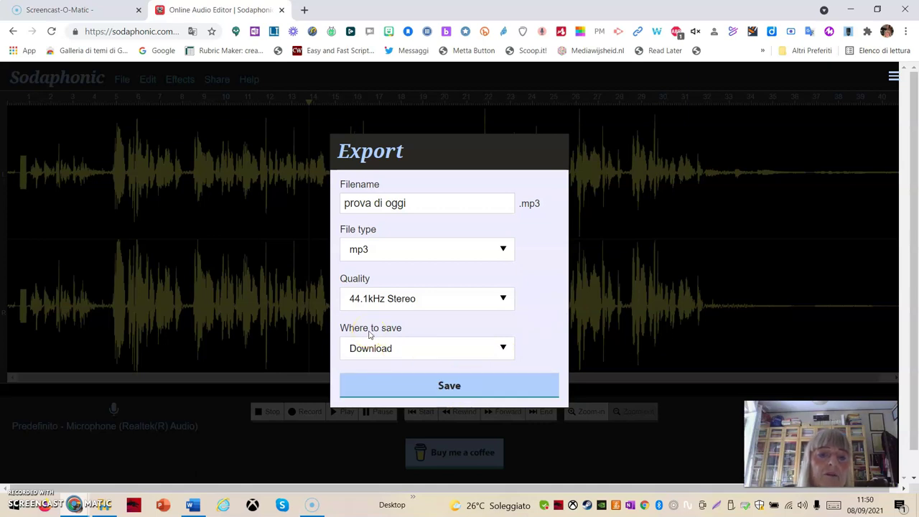
{"action": "left_click", "coordinate": [506, 351]}
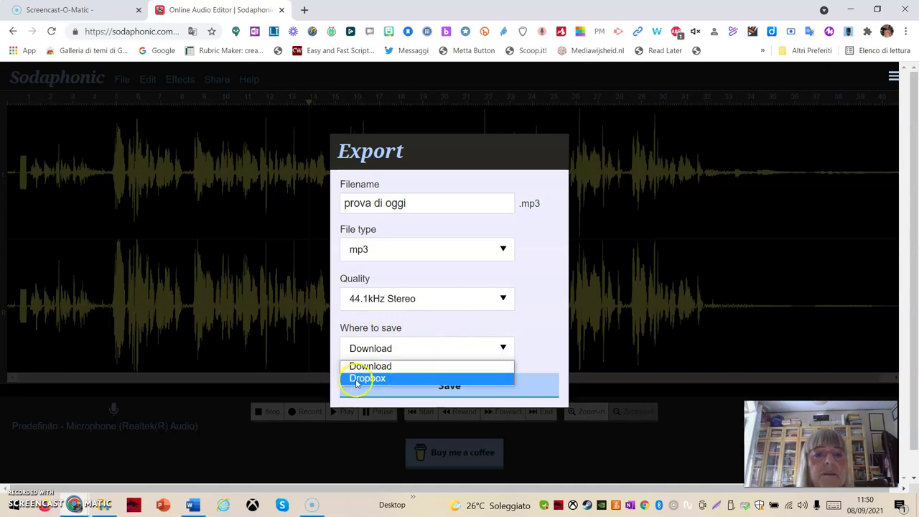
{"action": "left_click", "coordinate": [186, 410]}
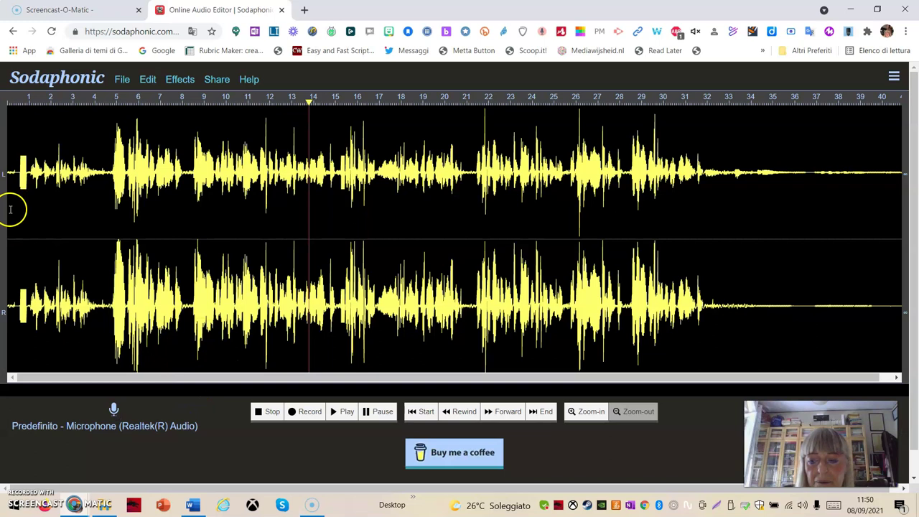
Go to the Sodaphonic home page and try to start a new project from there
{"action": "left_click", "coordinate": [56, 80]}
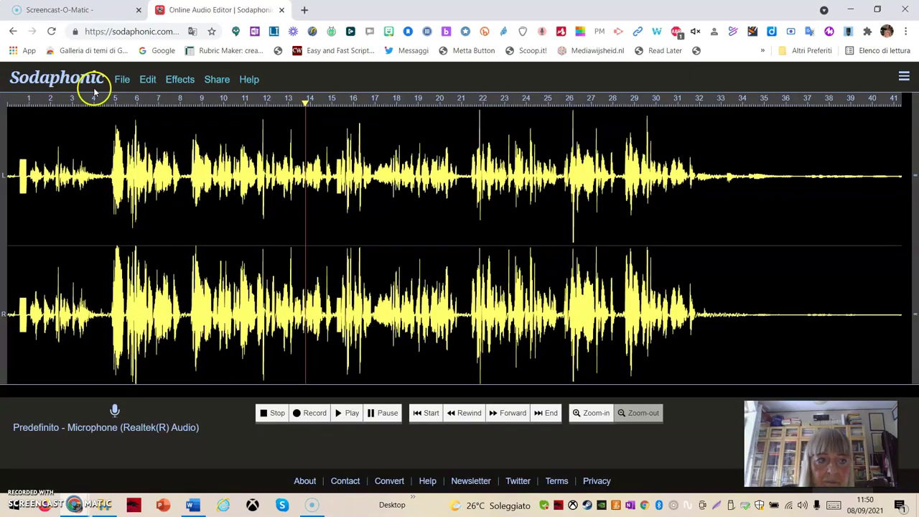
{"action": "left_click", "coordinate": [14, 33]}
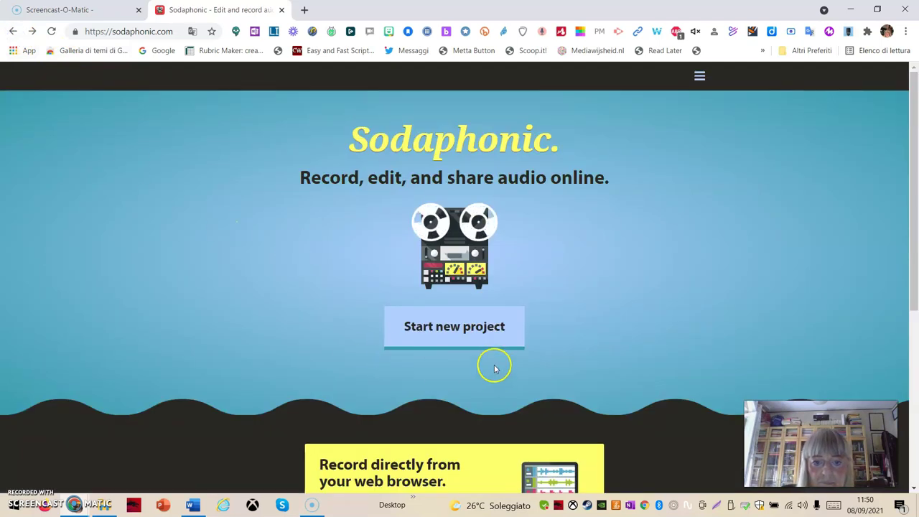
{"action": "left_click", "coordinate": [492, 335]}
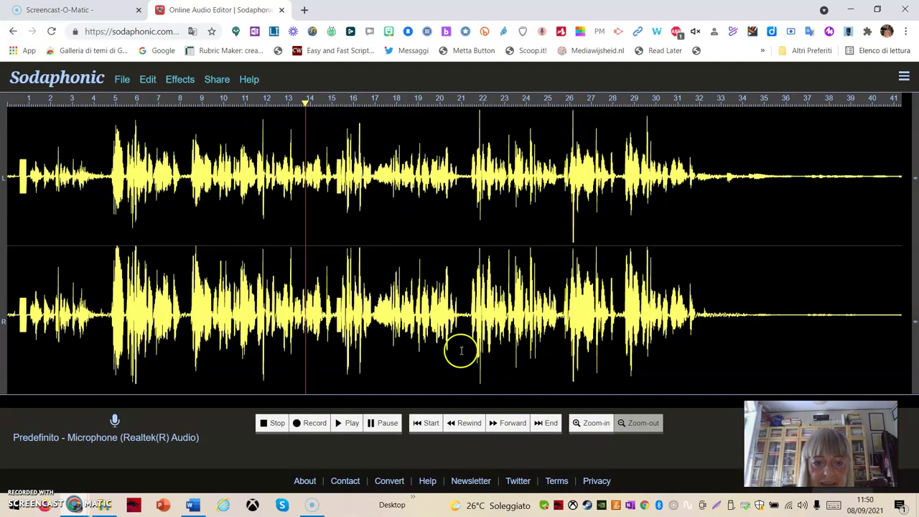
Create a new empty project and record about 53 seconds of speech from the microphone
{"action": "left_click", "coordinate": [120, 85]}
{"action": "left_click", "coordinate": [139, 119]}
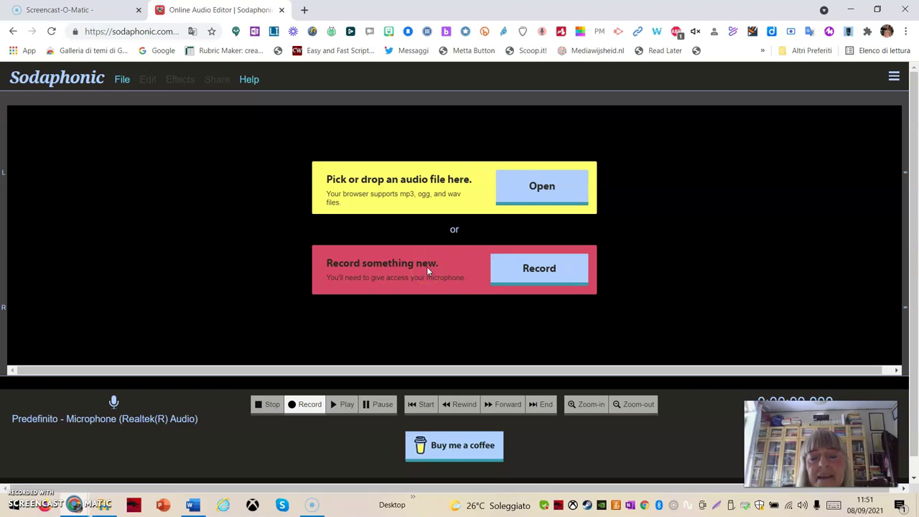
{"action": "left_click", "coordinate": [526, 276]}
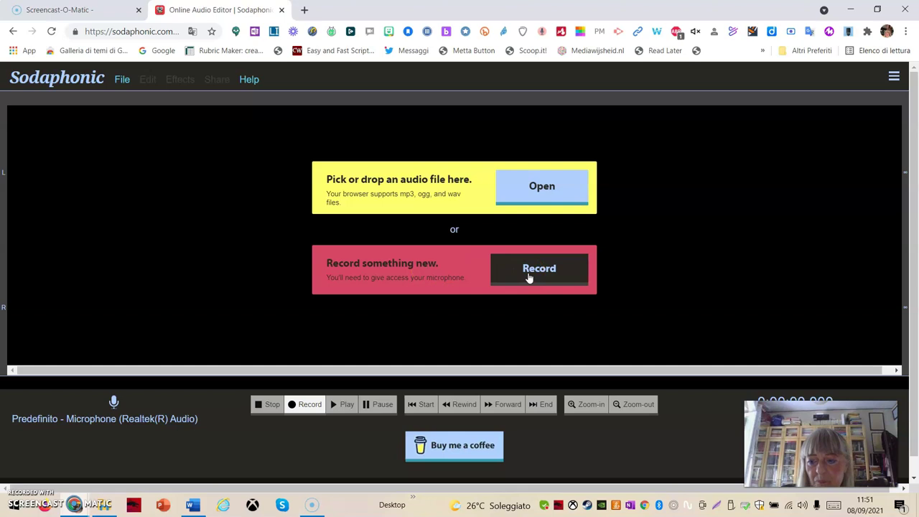
{"action": "left_click", "coordinate": [529, 277]}
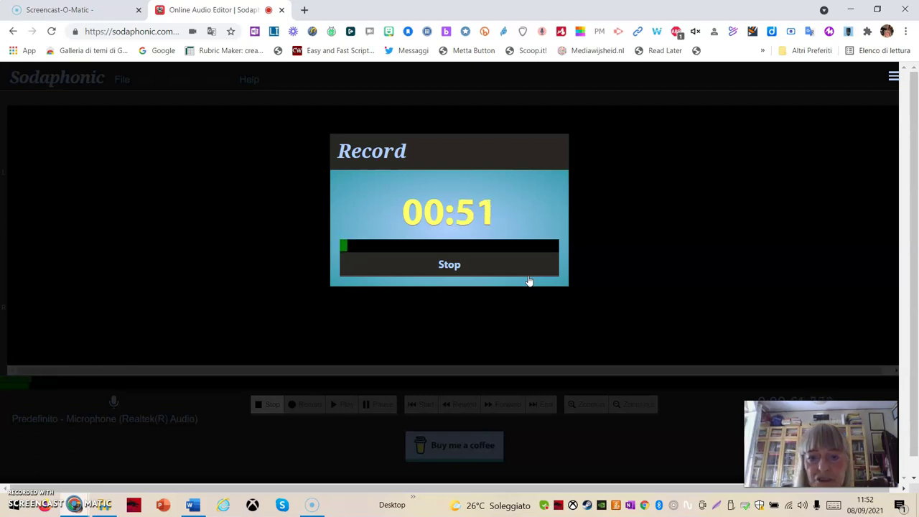
{"action": "left_click", "coordinate": [492, 263]}
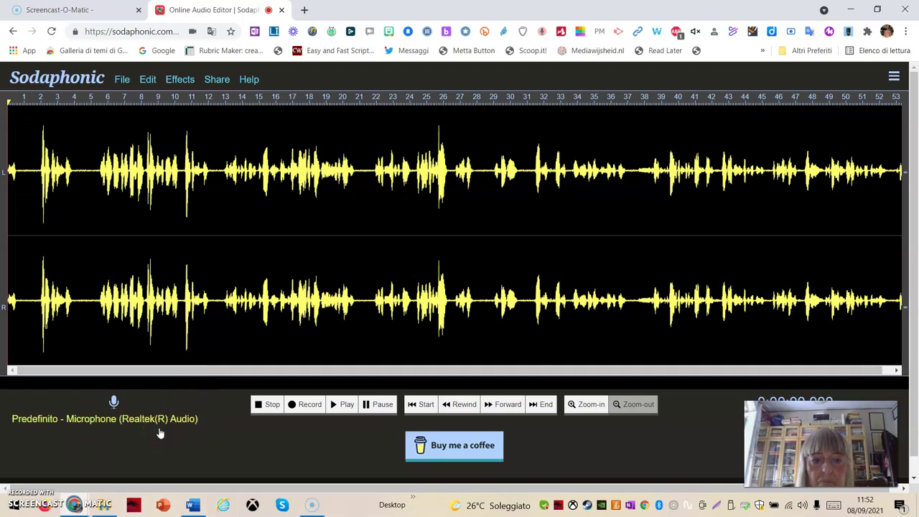
Play the new recording from the beginning for about 10 seconds, and stop playback
{"action": "left_click", "coordinate": [336, 406]}
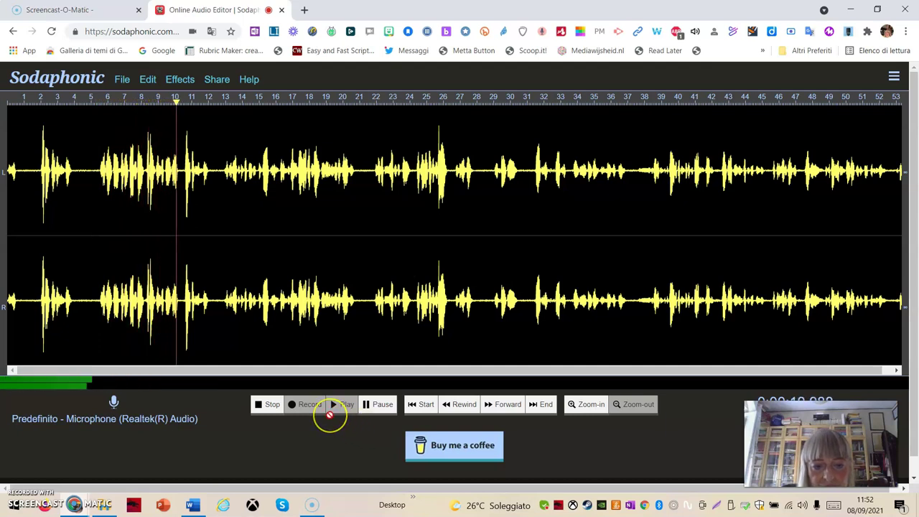
{"action": "left_click", "coordinate": [266, 407]}
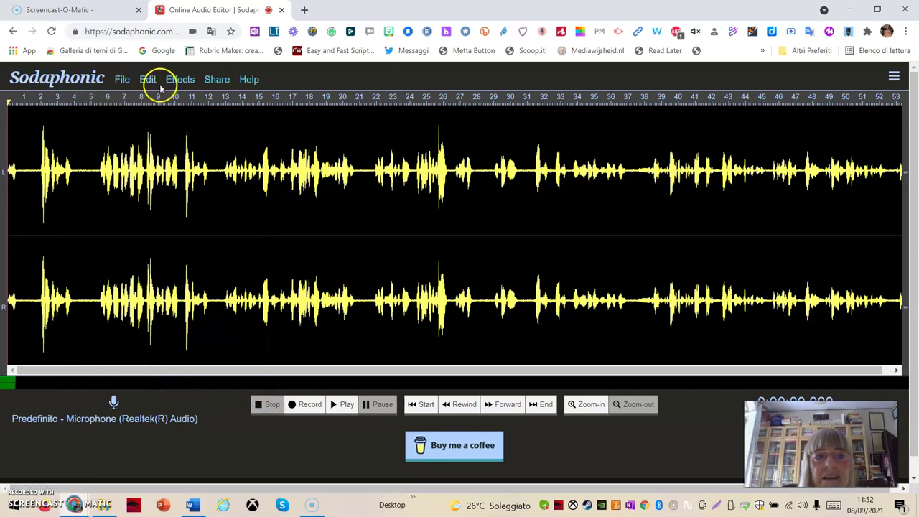
{"action": "left_click", "coordinate": [122, 81]}
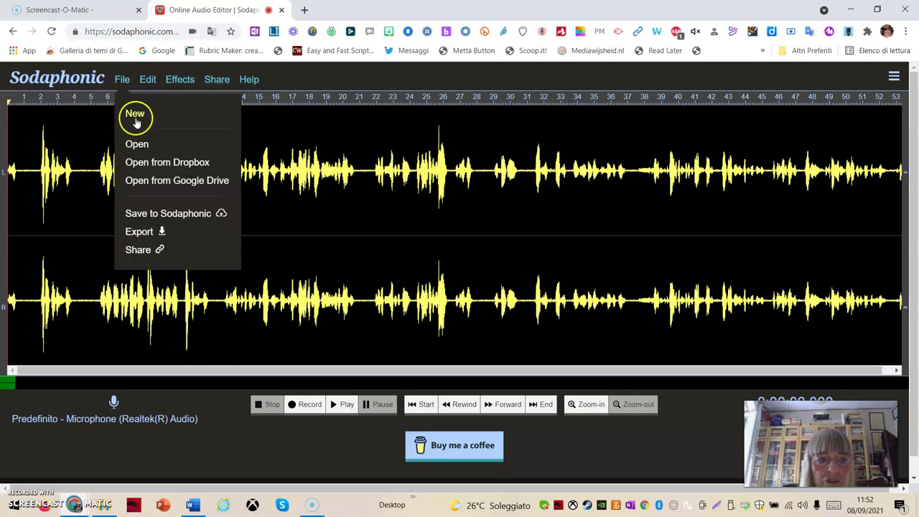
{"action": "left_click", "coordinate": [142, 251]}
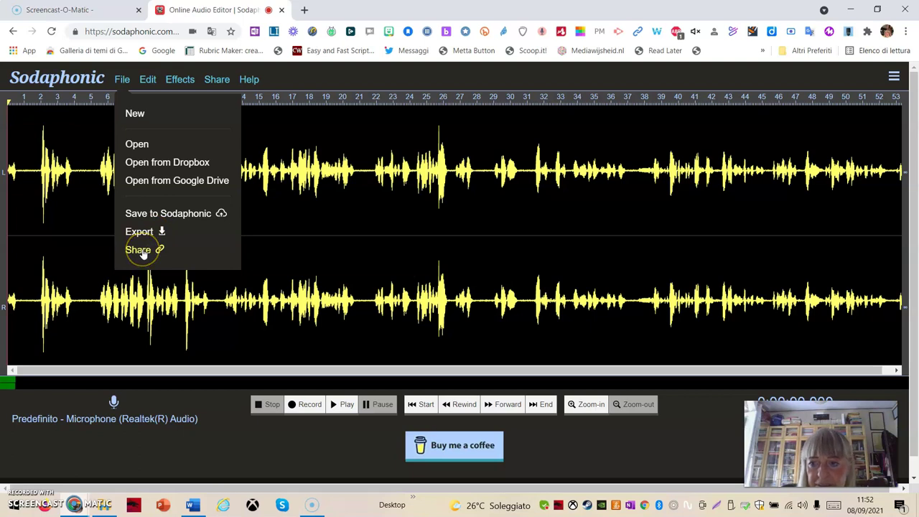
{"action": "left_click", "coordinate": [146, 81]}
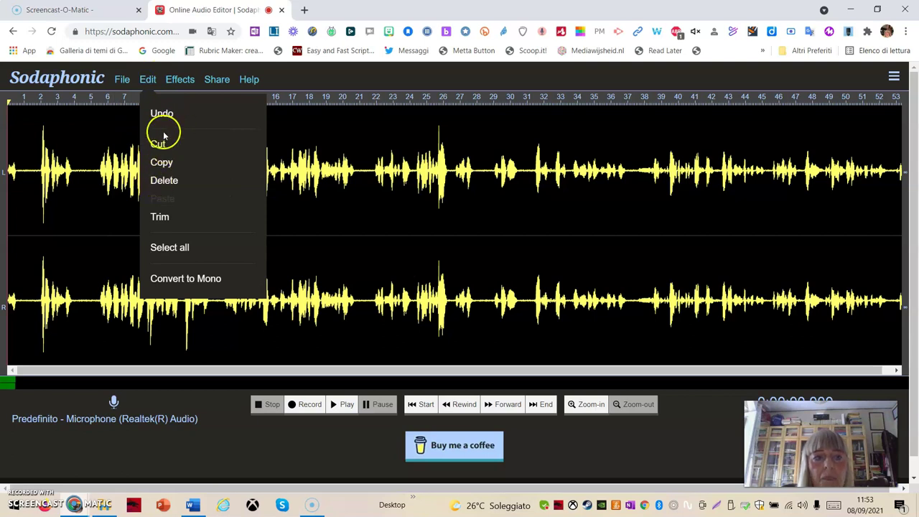
{"action": "left_click", "coordinate": [167, 183]}
{"action": "left_click", "coordinate": [227, 180]}
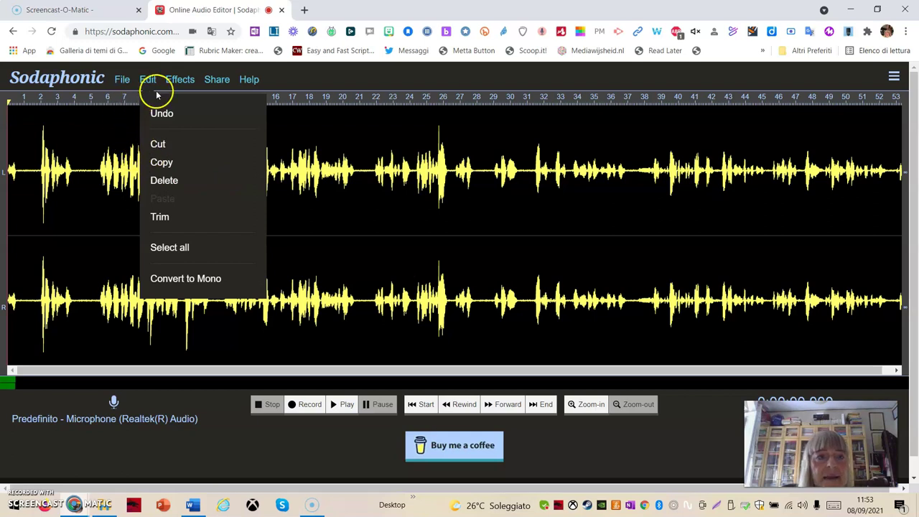
{"action": "left_click", "coordinate": [175, 80]}
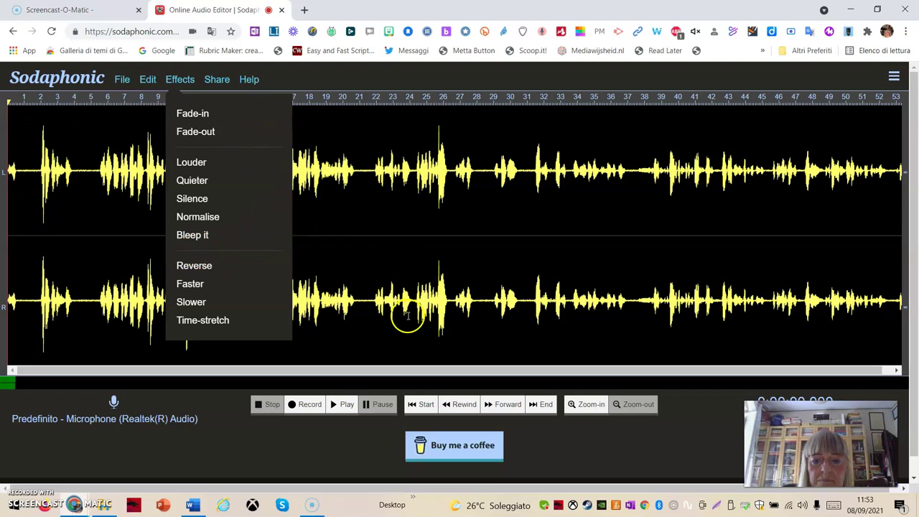
{"action": "left_click", "coordinate": [583, 447]}
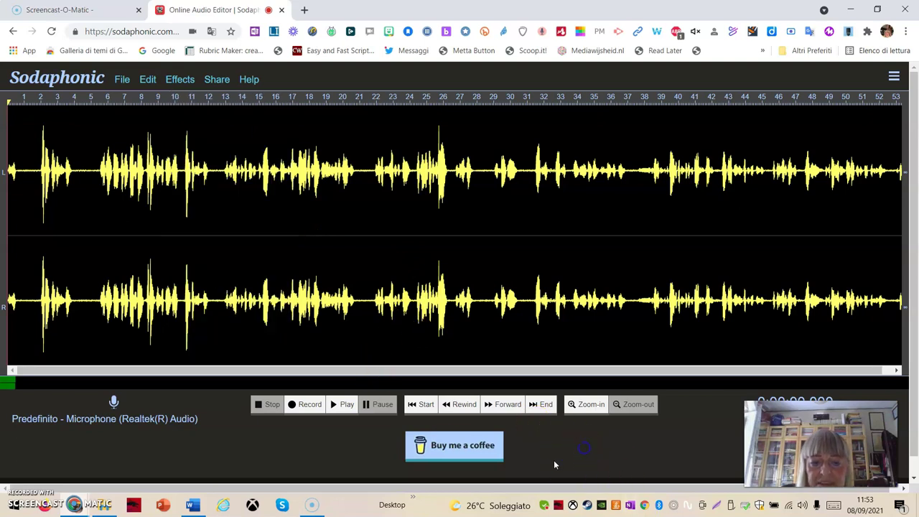